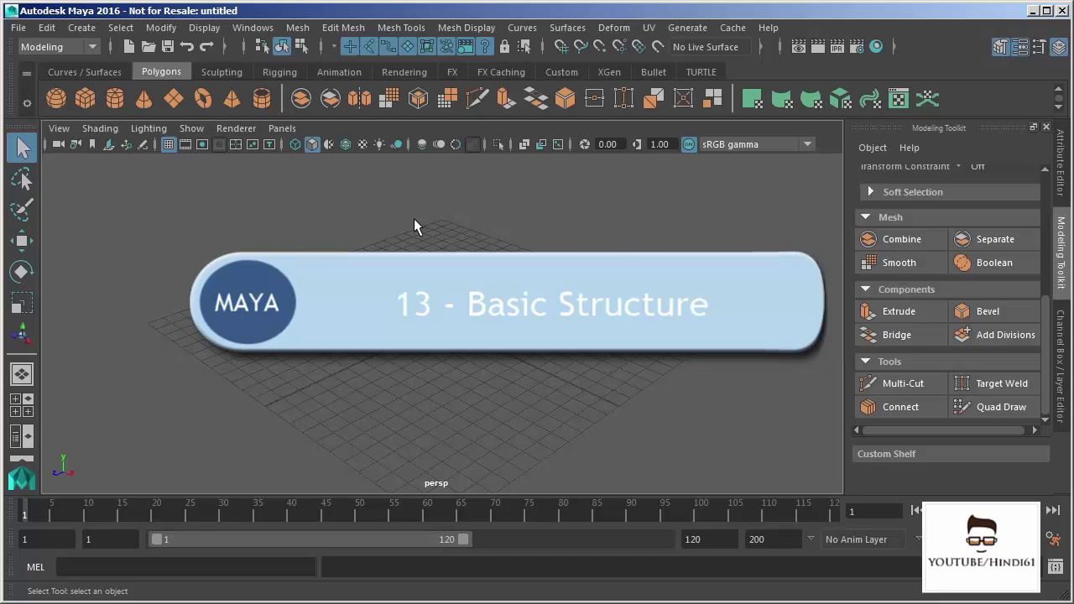
# Add a default polygon cube, pCube1, at the grid centre from Create > Polygon Primitives.
pyautogui.click(76, 29)
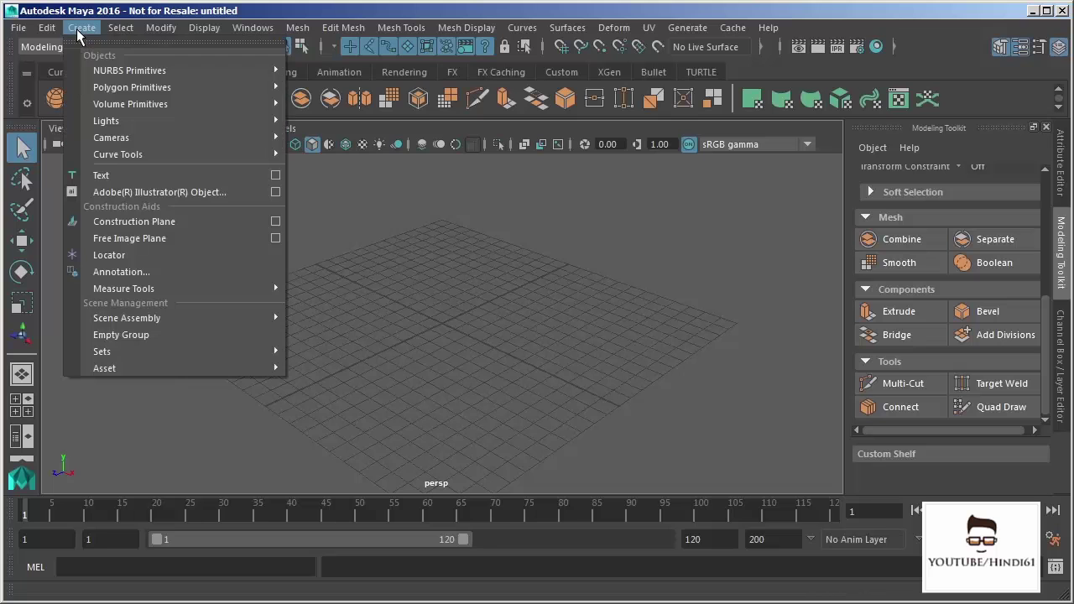
pyautogui.moveTo(131, 88)
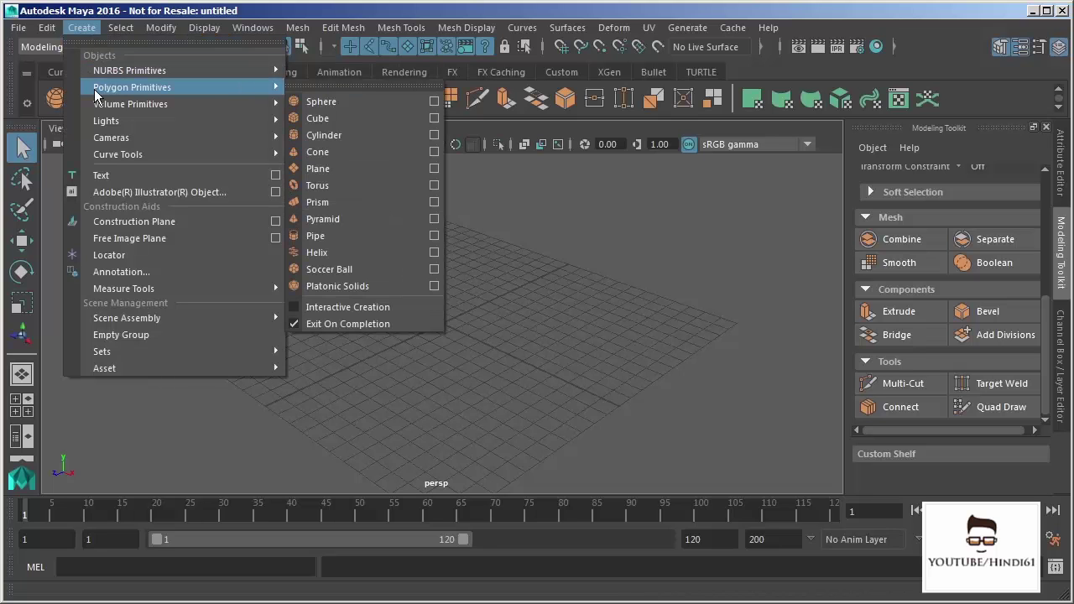
pyautogui.click(324, 120)
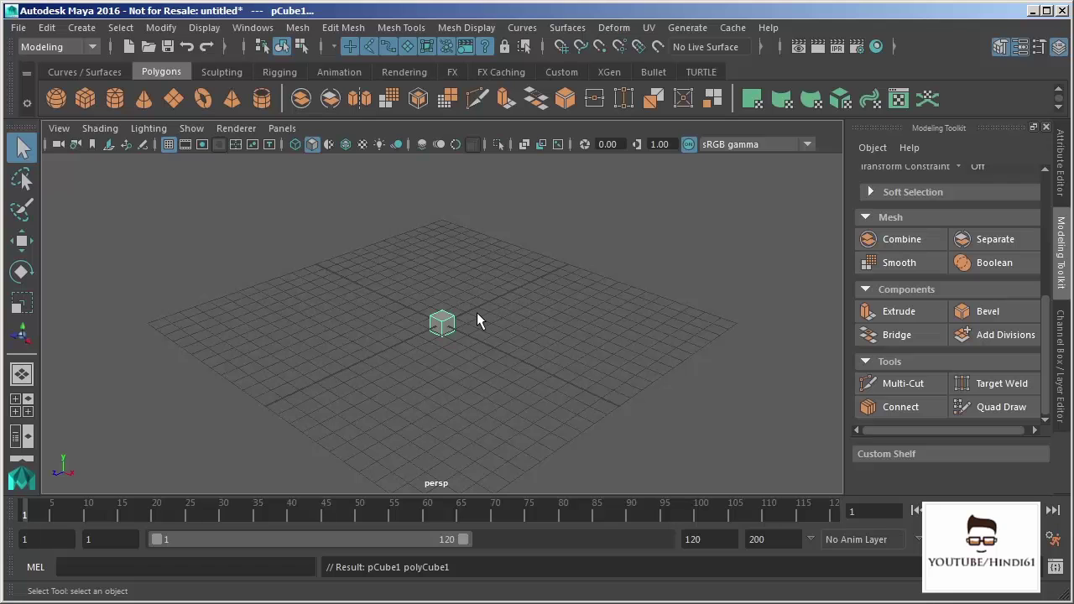
# In the Channel Box, give pCube1 Scale X 5, Scale Y 10 and Scale Z 5.
pyautogui.click(1059, 337)
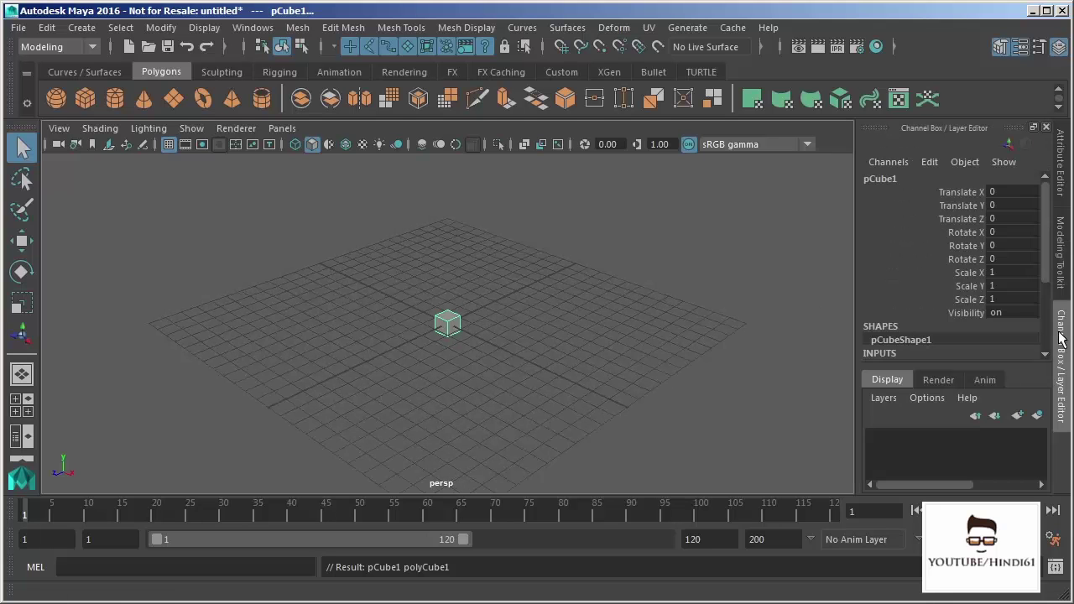
pyautogui.keyDown('alt'); pyautogui.moveTo(493, 252); pyautogui.dragTo(576, 587, button='right'); pyautogui.keyUp('alt')
pyautogui.keyDown('alt'); pyautogui.moveTo(710, 305); pyautogui.dragTo(699, 271, button='right'); pyautogui.keyUp('alt')
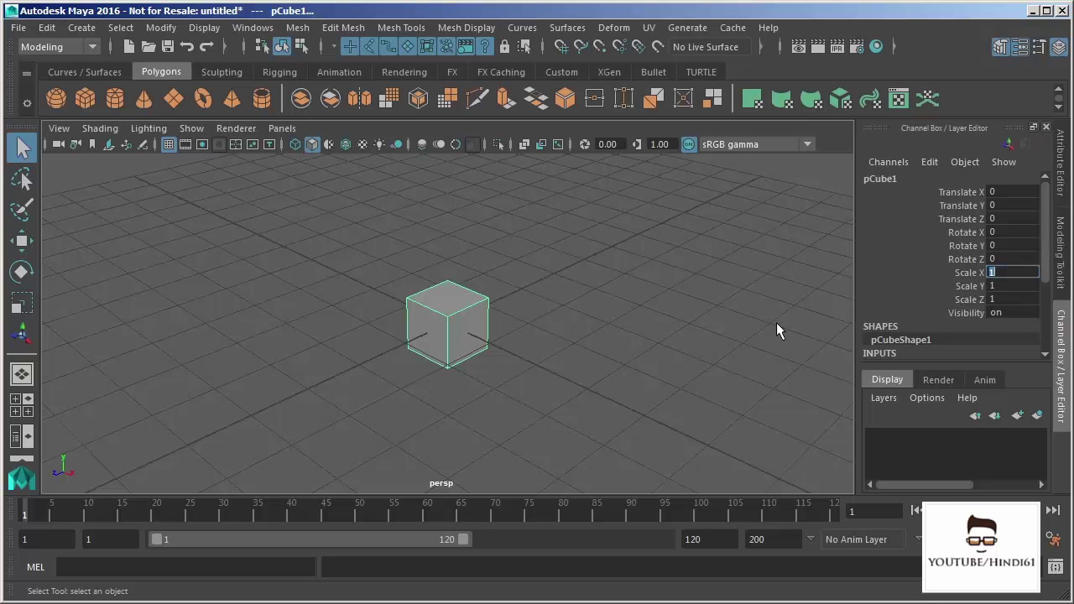
pyautogui.write('5')
pyautogui.press('Tab')
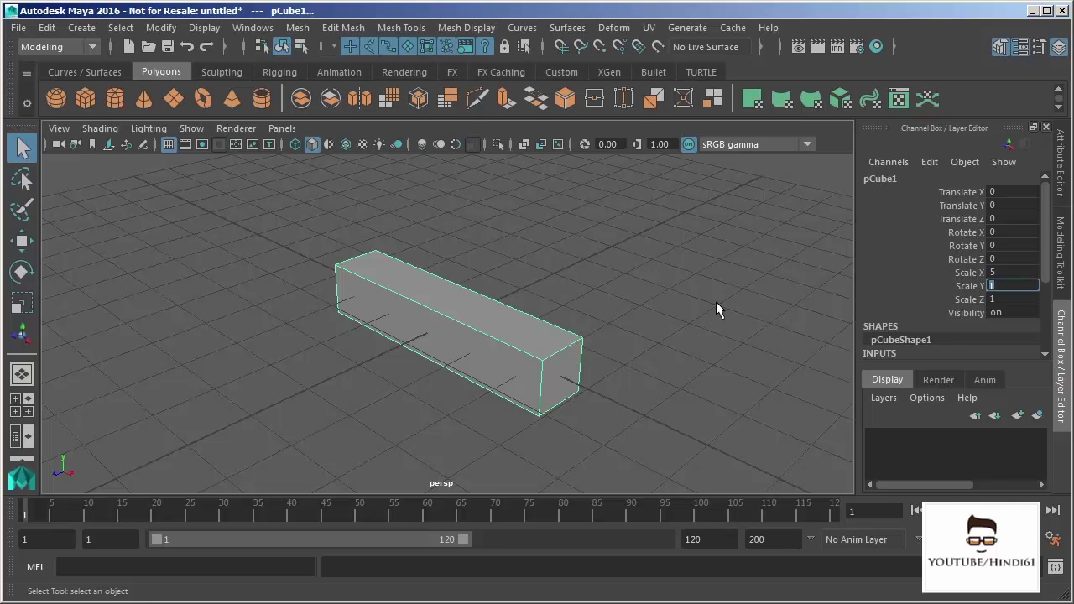
pyautogui.write('10')
pyautogui.press('Tab')
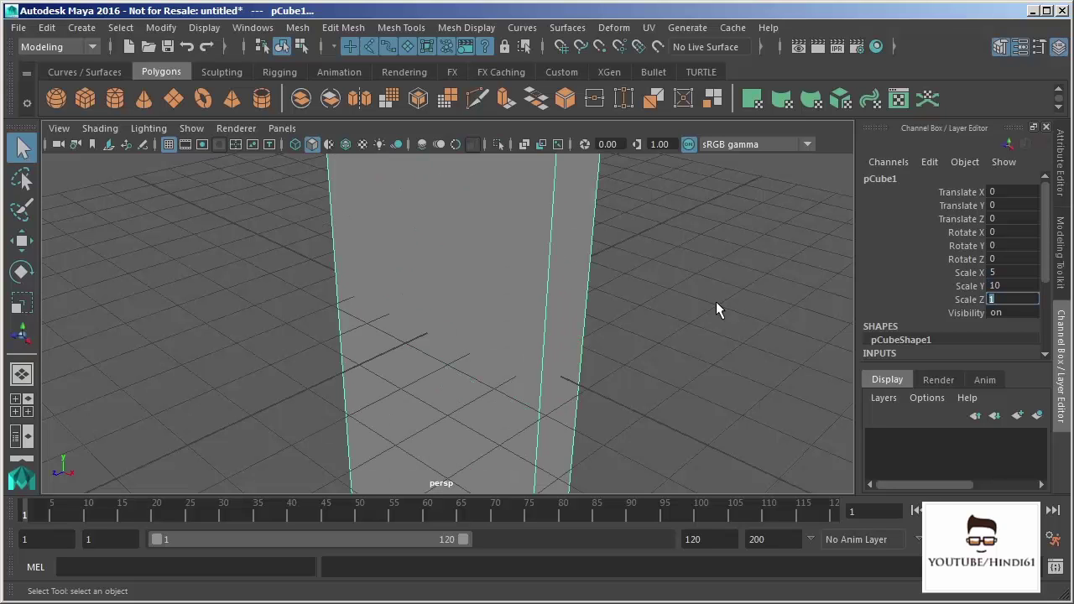
pyautogui.write('5')
pyautogui.press('Return')
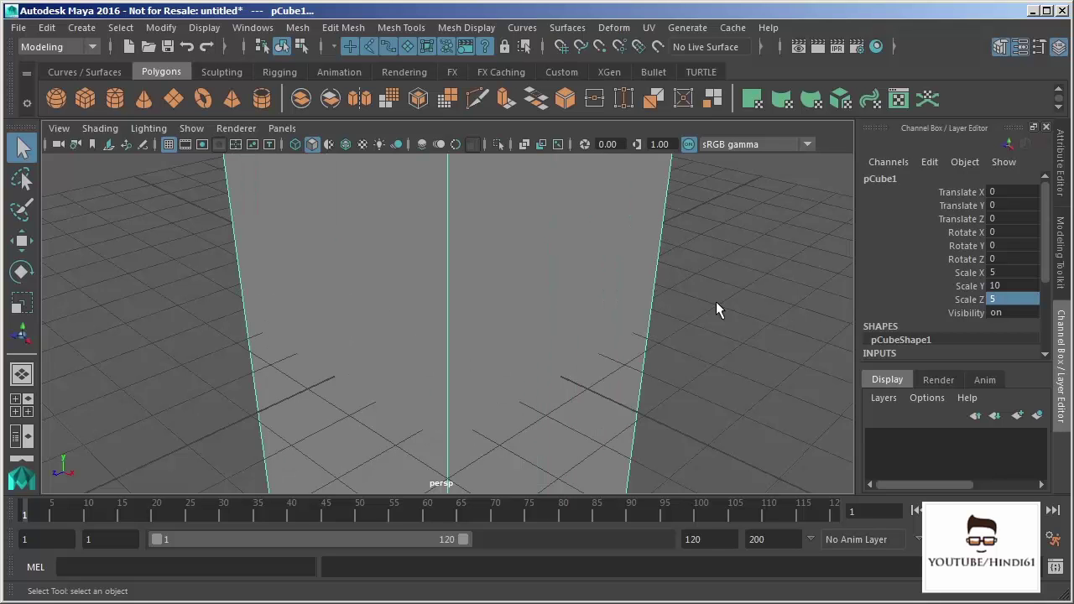
pyautogui.keyDown('alt'); pyautogui.moveTo(536, 381); pyautogui.dragTo(470, 60, button='right'); pyautogui.keyUp('alt')
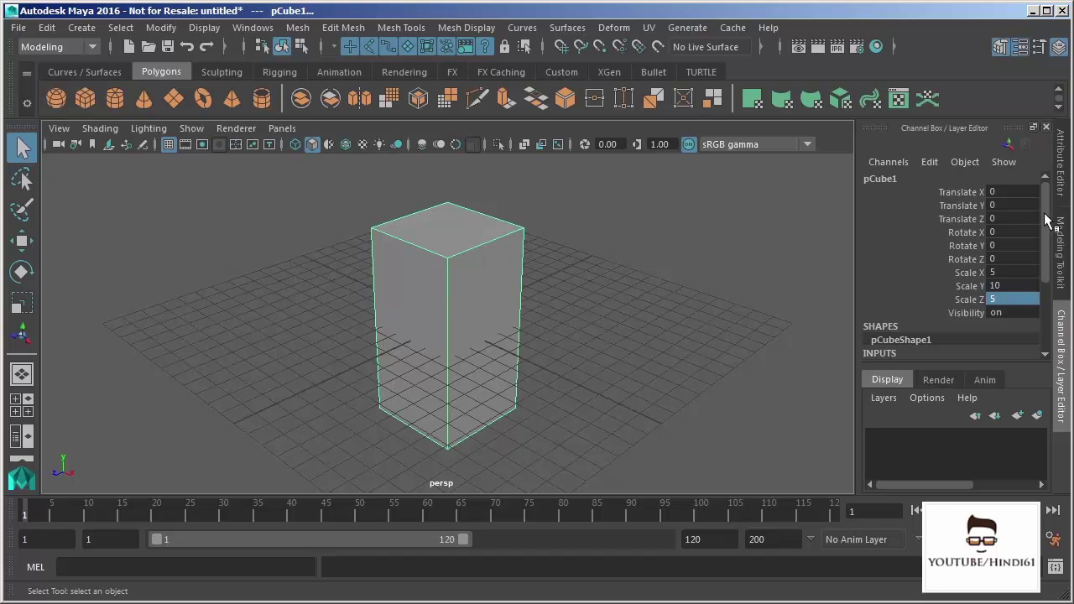
# Scroll the Channel Box to the polyCube1 inputs and start editing Subdivisions Width.
pyautogui.moveTo(1046, 220); pyautogui.dragTo(1046, 283)
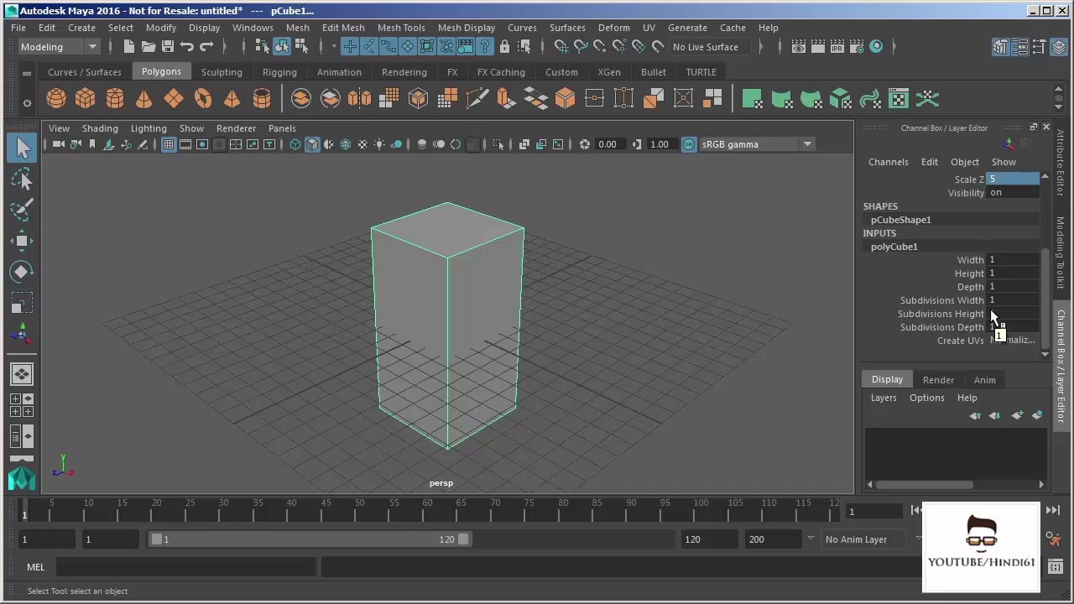
pyautogui.moveTo(1044, 309); pyautogui.dragTo(1045, 294)
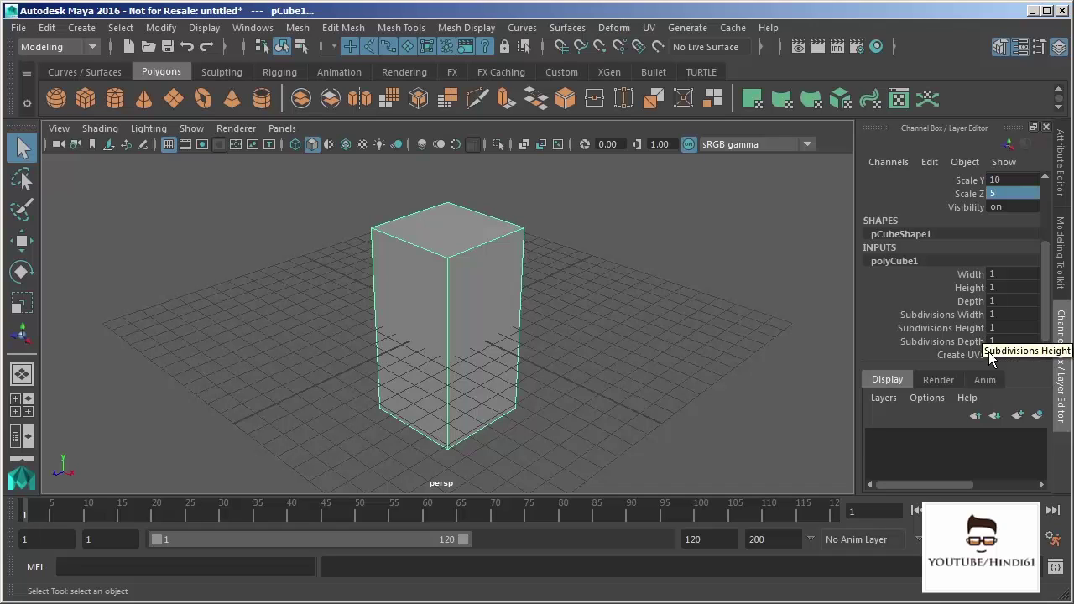
pyautogui.moveTo(1047, 292); pyautogui.dragTo(1051, 268)
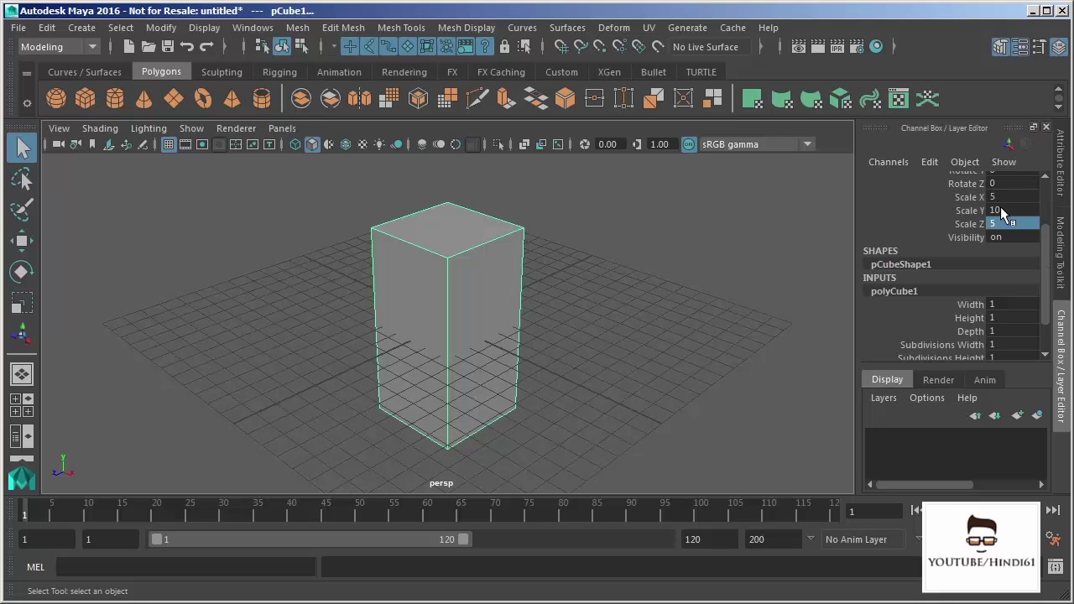
pyautogui.moveTo(1048, 262); pyautogui.dragTo(1039, 294)
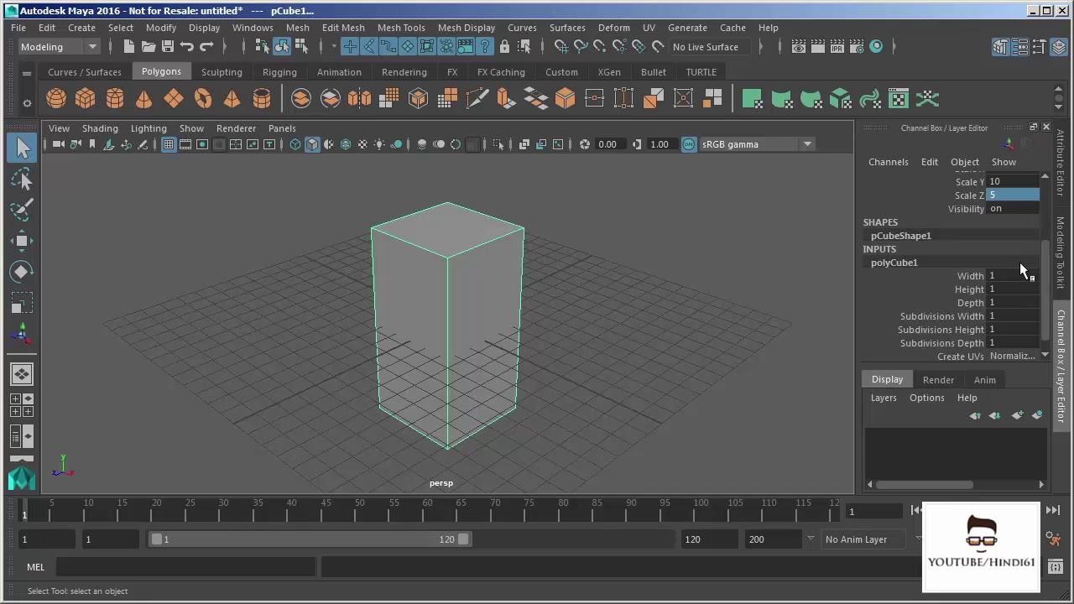
pyautogui.doubleClick(1010, 315)
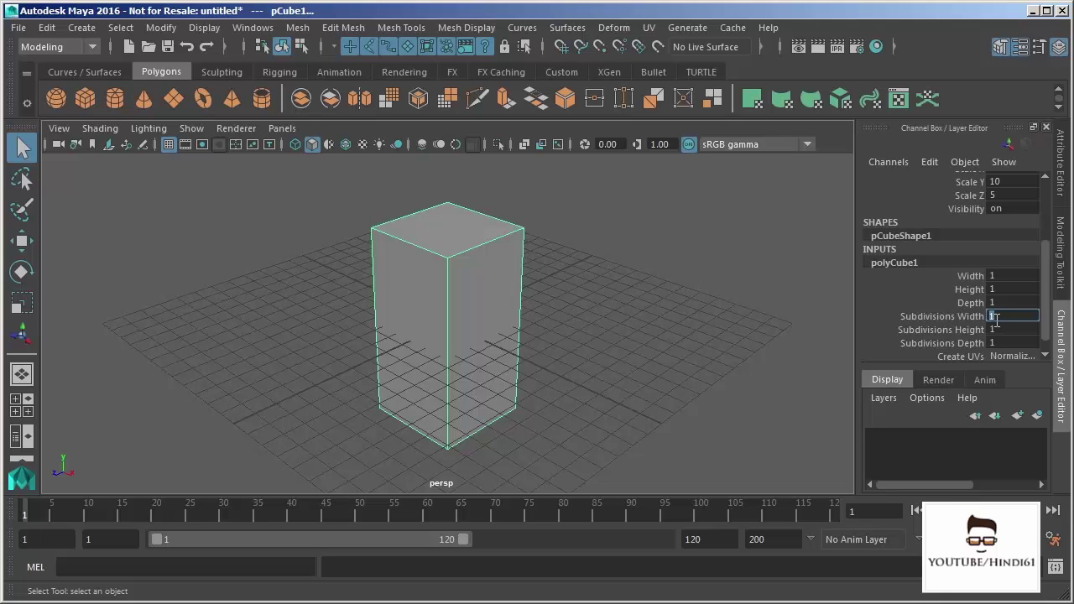
# Set polyCube1 subdivisions to 5 width, 10 height and 5 depth.
pyautogui.write('5')
pyautogui.press('Tab')
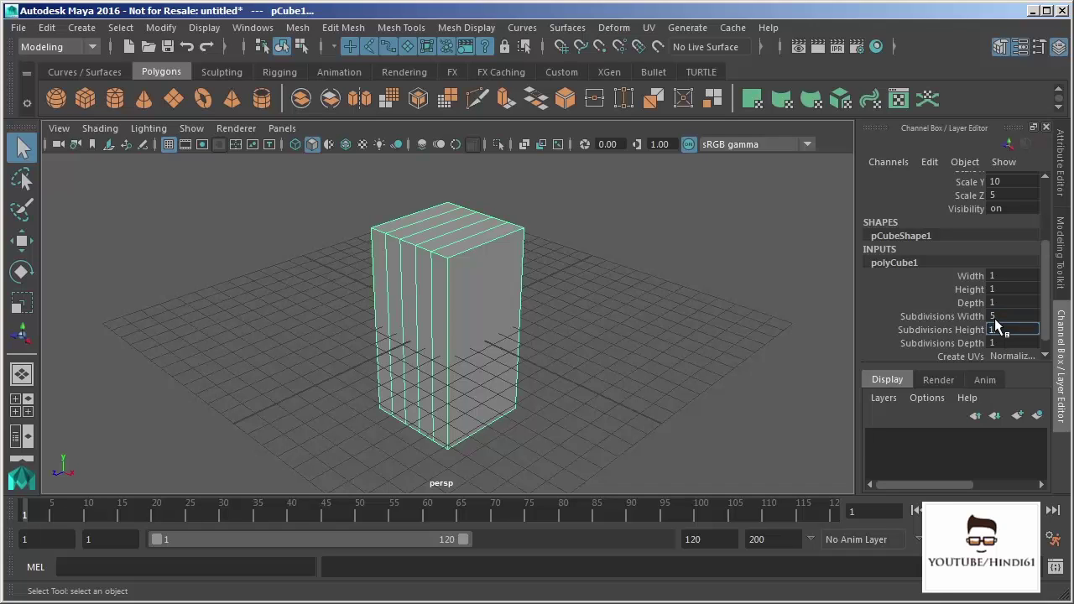
pyautogui.write('10')
pyautogui.press('Tab')
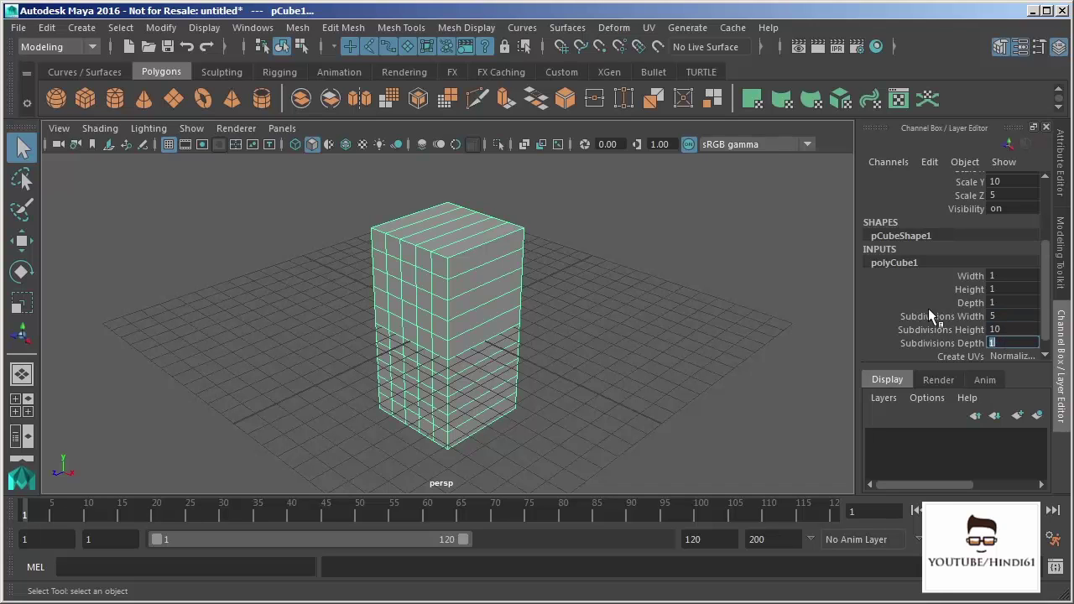
pyautogui.write('5')
pyautogui.press('Return')
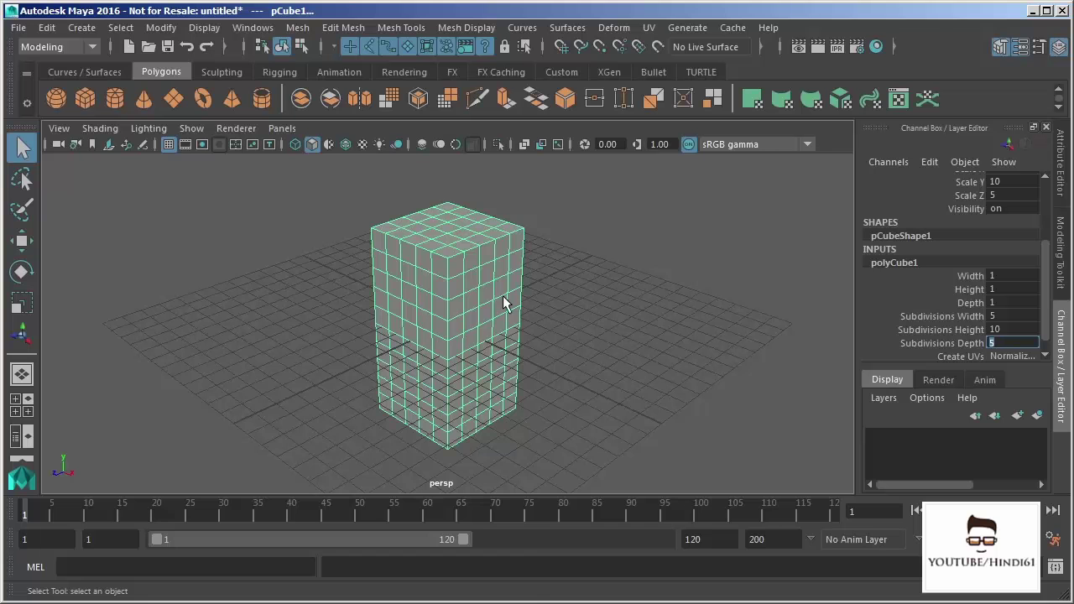
# Return to Object Mode and activate the Move tool on the block.
pyautogui.moveTo(460, 272); pyautogui.dragTo(540, 241, button='right')
pyautogui.keyDown('alt'); pyautogui.moveTo(485, 339); pyautogui.dragTo(491, 329, button='middle'); pyautogui.keyUp('alt')
pyautogui.press('w')
pyautogui.moveTo(676, 319)
pyautogui.keyDown('alt'); pyautogui.mouseDown()
pyautogui.moveTo(695, 285)
pyautogui.moveTo(676, 311)
pyautogui.mouseUp(); pyautogui.keyUp('alt')
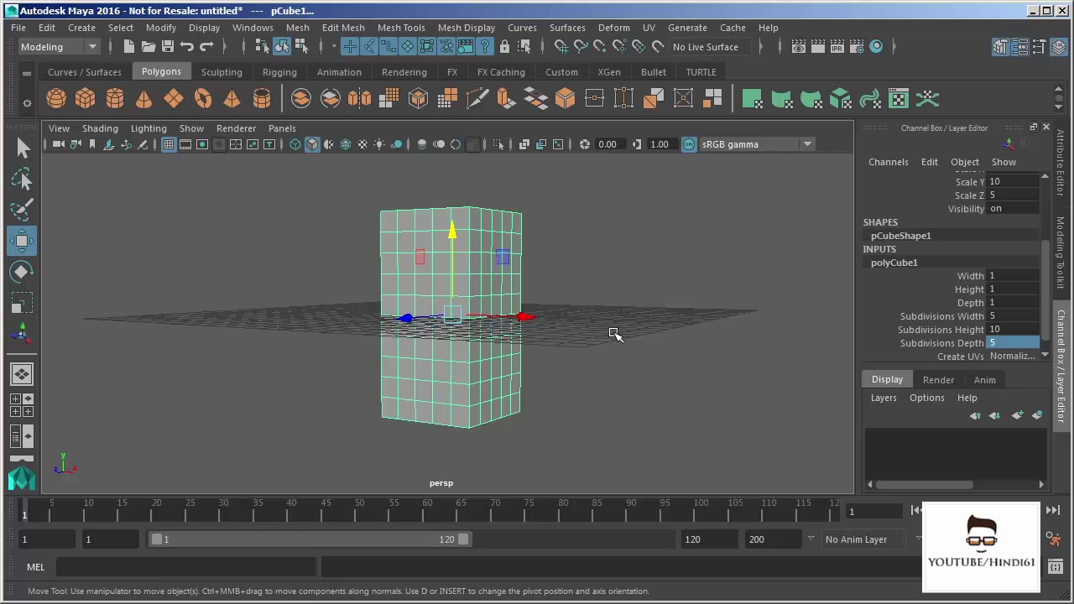
# Point-snap the block's pivot down to the centre of its base at Y −5.
pyautogui.keyDown('alt'); pyautogui.moveTo(615, 334); pyautogui.dragTo(591, 344); pyautogui.keyUp('alt')
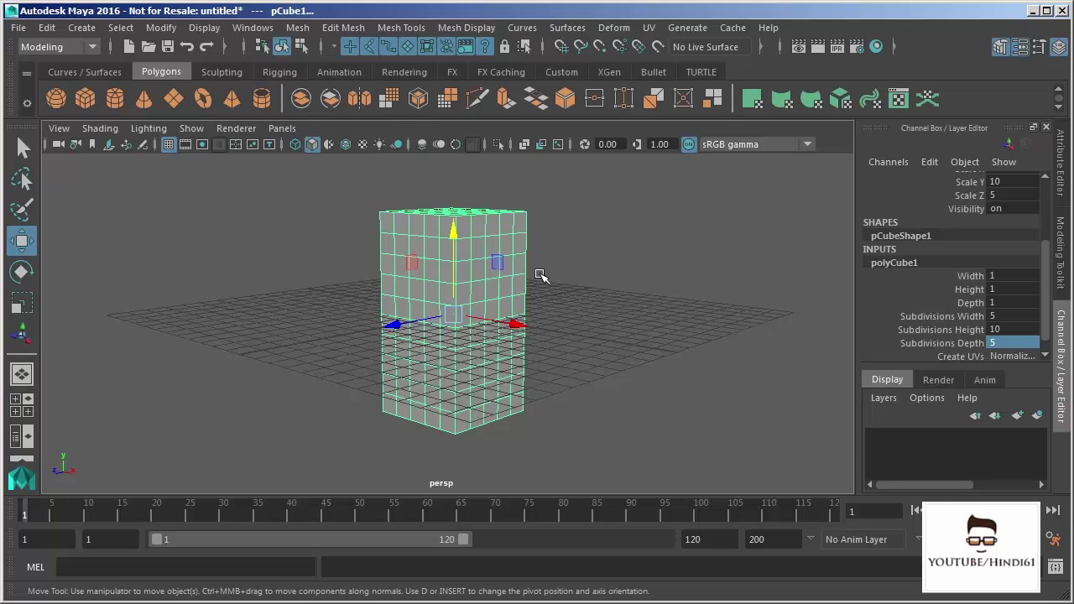
pyautogui.press('Insert')
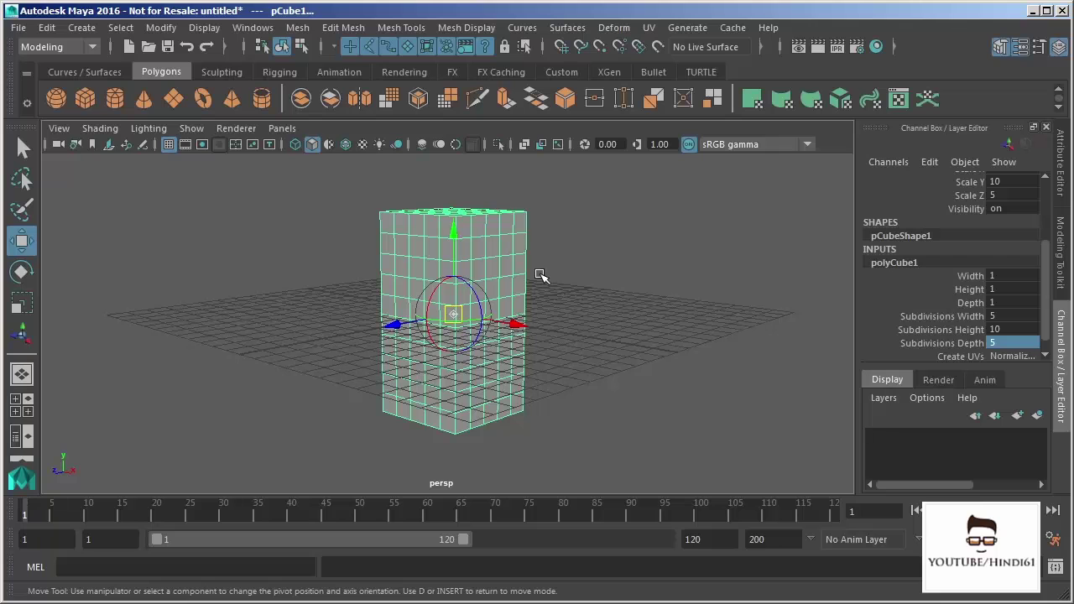
pyautogui.press('v')
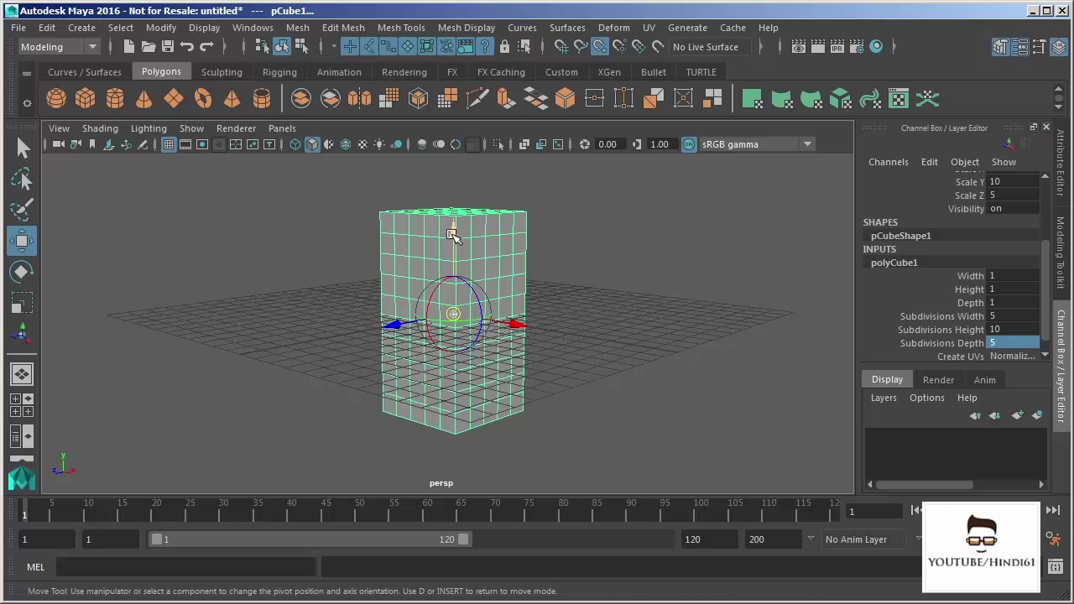
pyautogui.moveTo(452, 236); pyautogui.dragTo(613, 439)
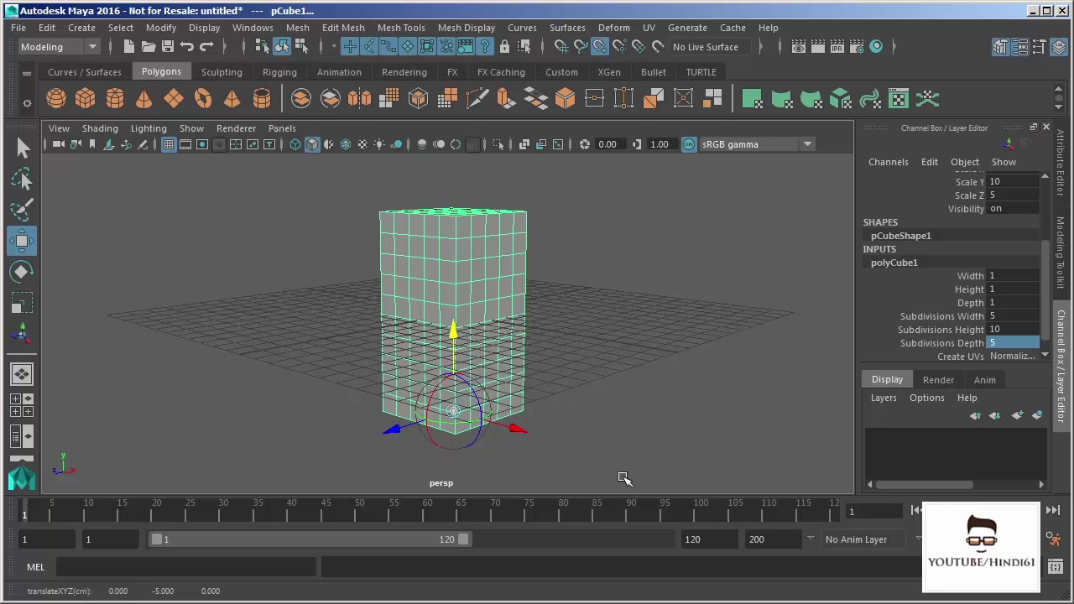
pyautogui.moveTo(611, 347)
pyautogui.keyDown('alt'); pyautogui.mouseDown()
pyautogui.moveTo(667, 338)
pyautogui.moveTo(652, 333)
pyautogui.moveTo(646, 312)
pyautogui.moveTo(683, 324)
pyautogui.moveTo(625, 350)
pyautogui.mouseUp(); pyautogui.keyUp('alt')
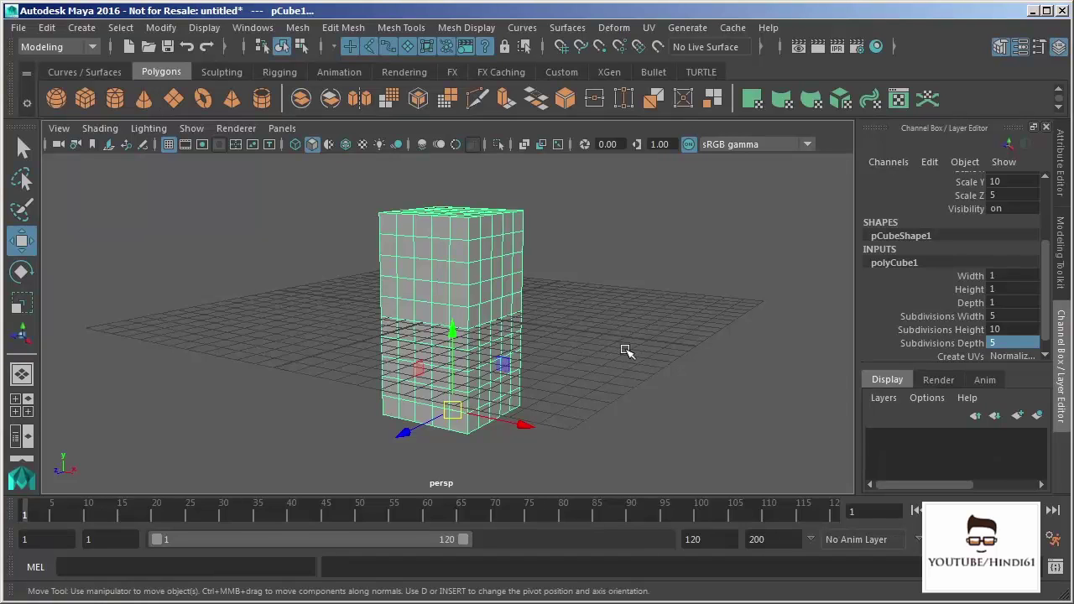
# Grid-snap the block upward so its base rests on the grid, Translate Y 5.
pyautogui.press('x')
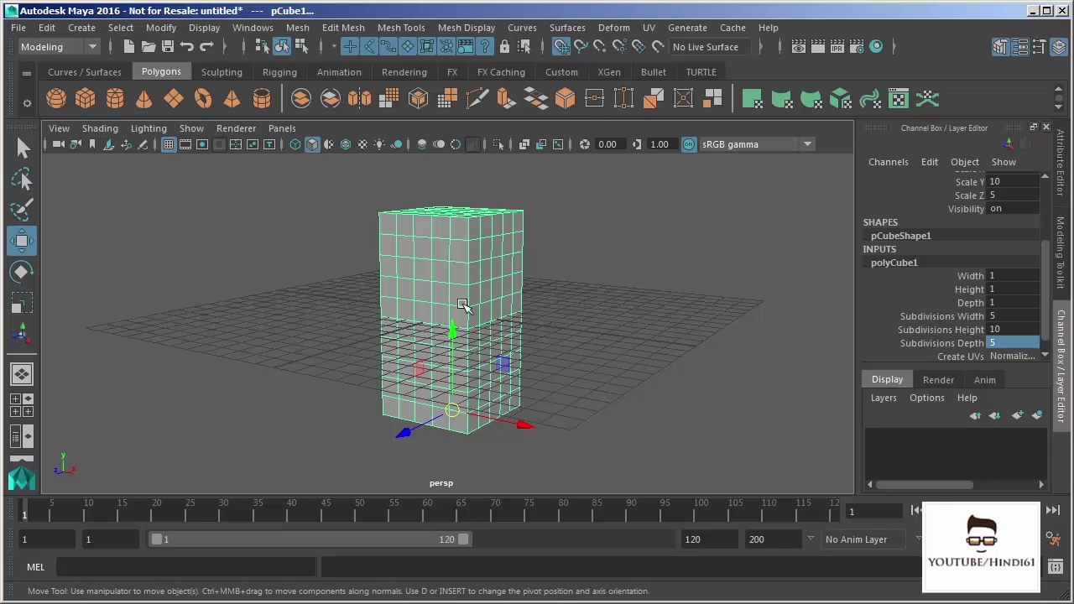
pyautogui.moveTo(448, 329); pyautogui.dragTo(474, 323)
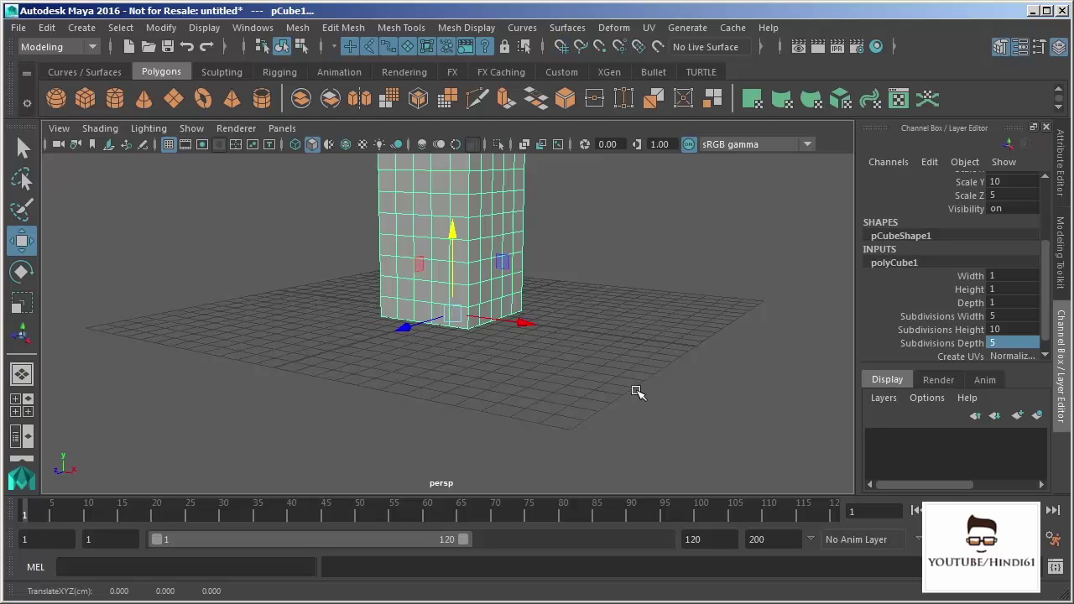
pyautogui.click(1045, 223)
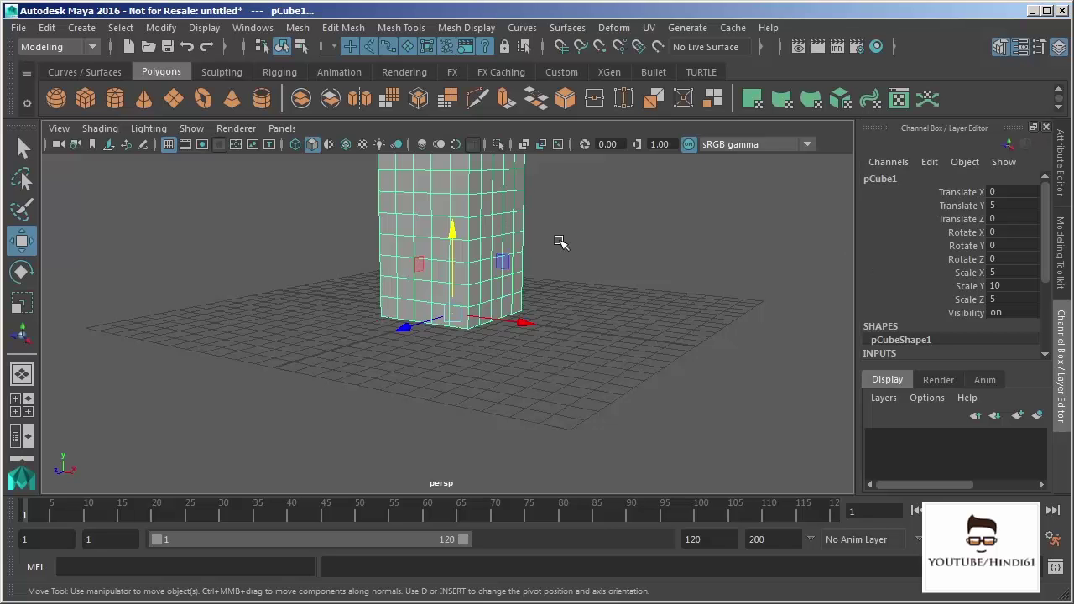
# Switch to Edge mode and select the horizontal edge loop near the block's base.
pyautogui.keyDown('alt'); pyautogui.moveTo(570, 256); pyautogui.dragTo(563, 343, button='middle'); pyautogui.keyUp('alt')
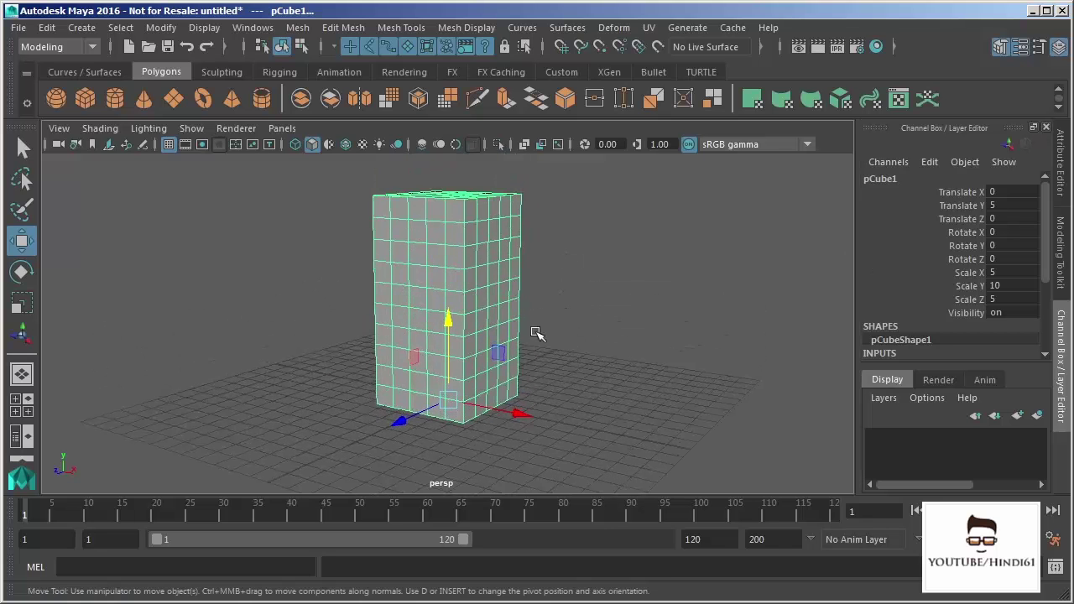
pyautogui.scroll(6, 559, 339)
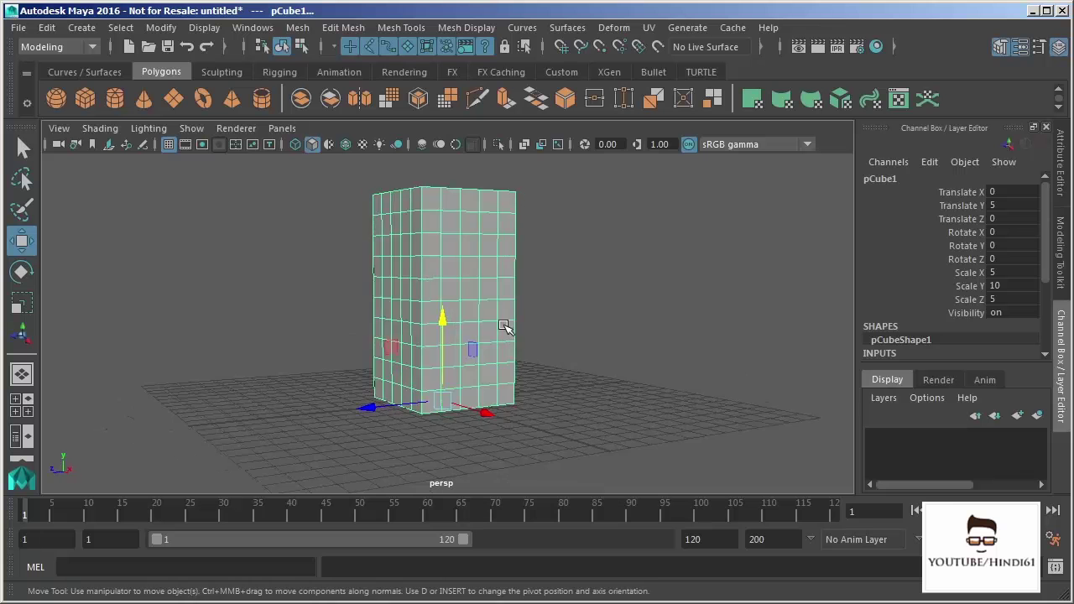
pyautogui.keyDown('alt'); pyautogui.moveTo(559, 375); pyautogui.dragTo(506, 384, button='middle'); pyautogui.keyUp('alt')
pyautogui.moveTo(502, 344); pyautogui.dragTo(496, 298, button='right')
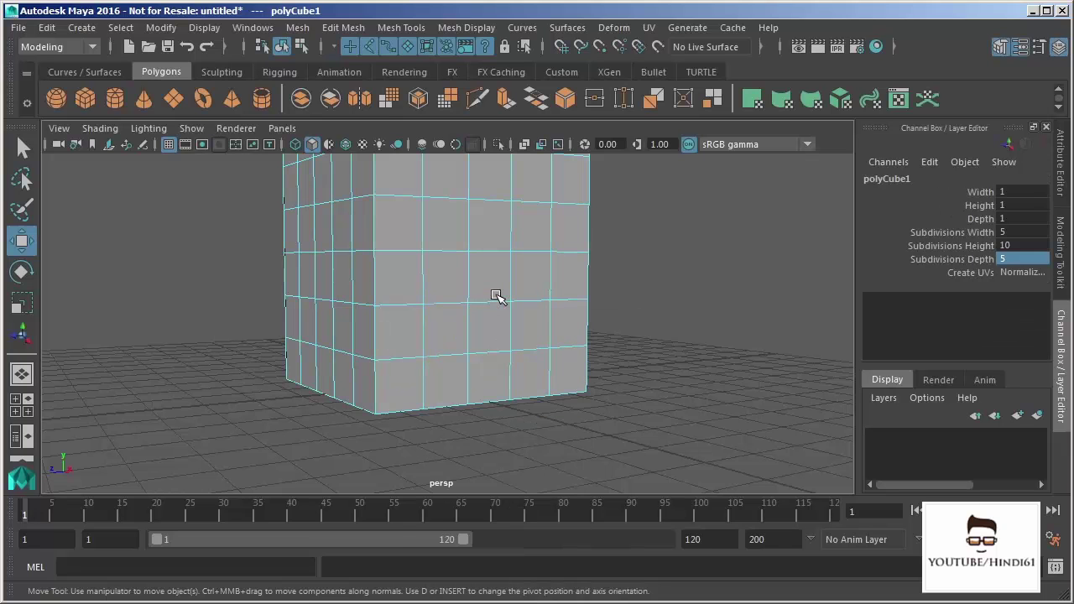
pyautogui.doubleClick(492, 353)
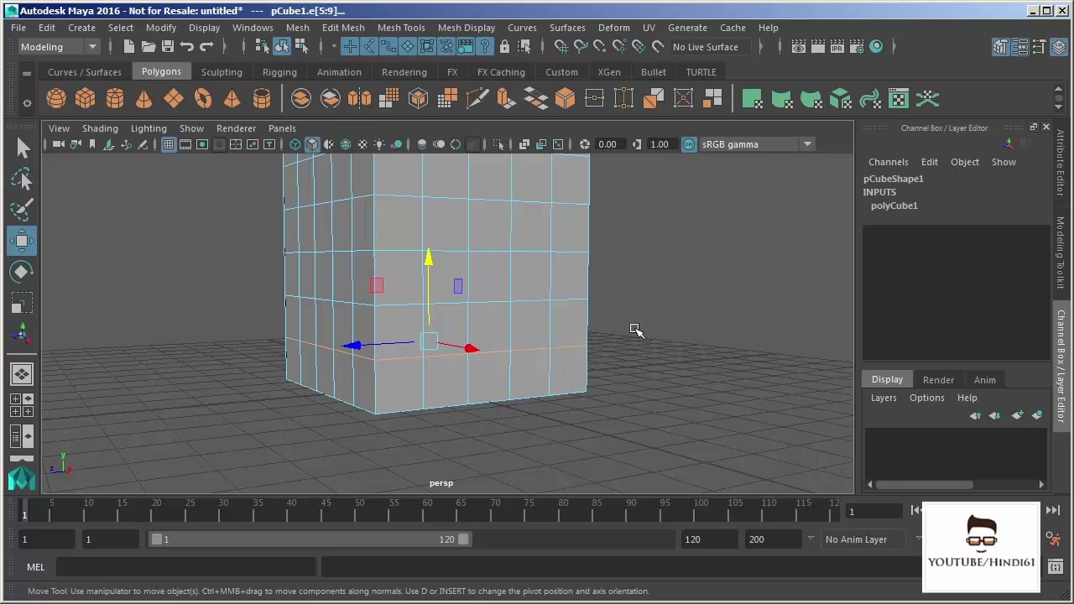
pyautogui.click(635, 330)
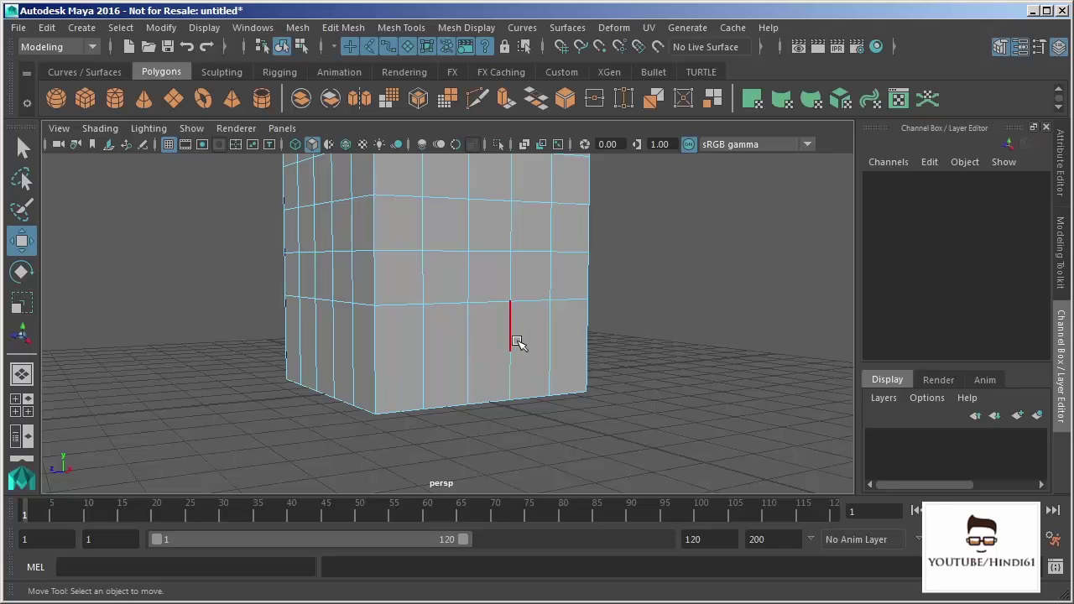
pyautogui.moveTo(470, 346); pyautogui.dragTo(395, 344, button='right')
pyautogui.moveTo(446, 350); pyautogui.dragTo(441, 376, button='right')
pyautogui.click(443, 372)
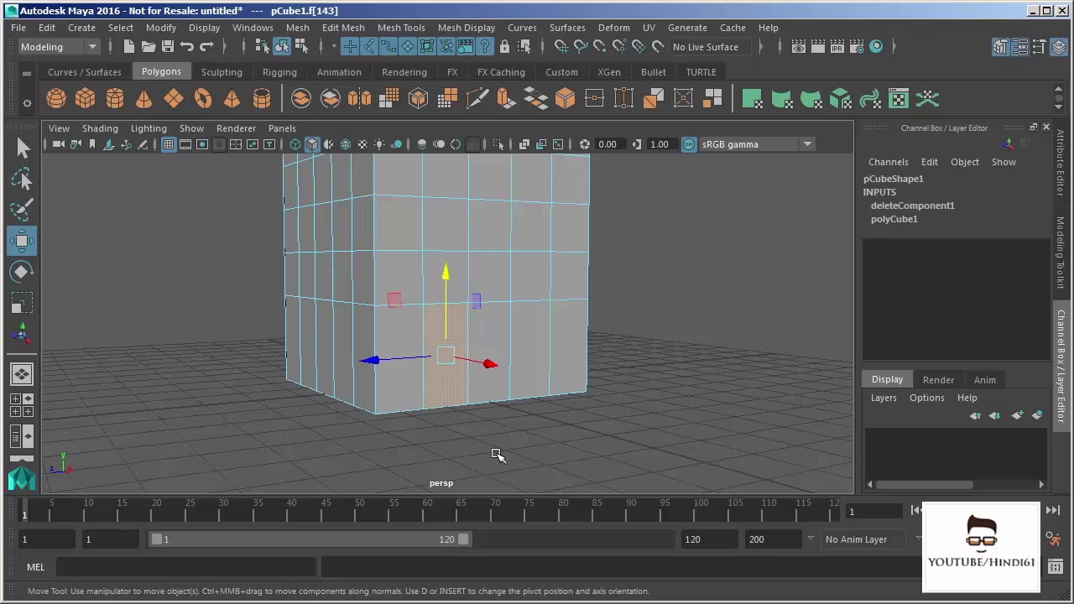
pyautogui.moveTo(419, 324); pyautogui.dragTo(417, 278, button='right')
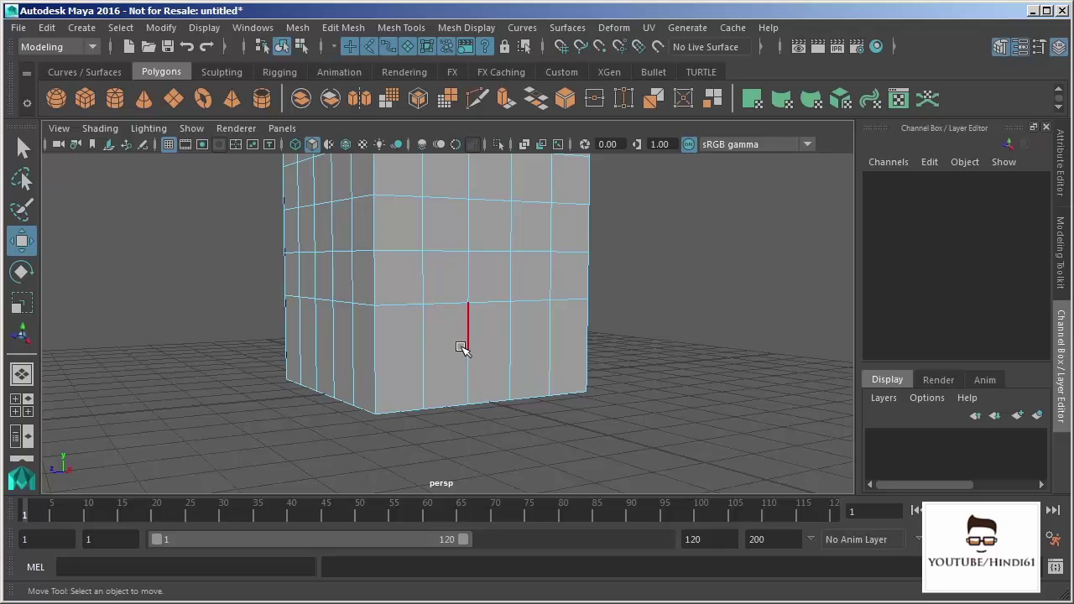
pyautogui.hotkey('ctrl', 'z')
pyautogui.hotkey('ctrl', 'z')
pyautogui.hotkey('ctrl', 'z')
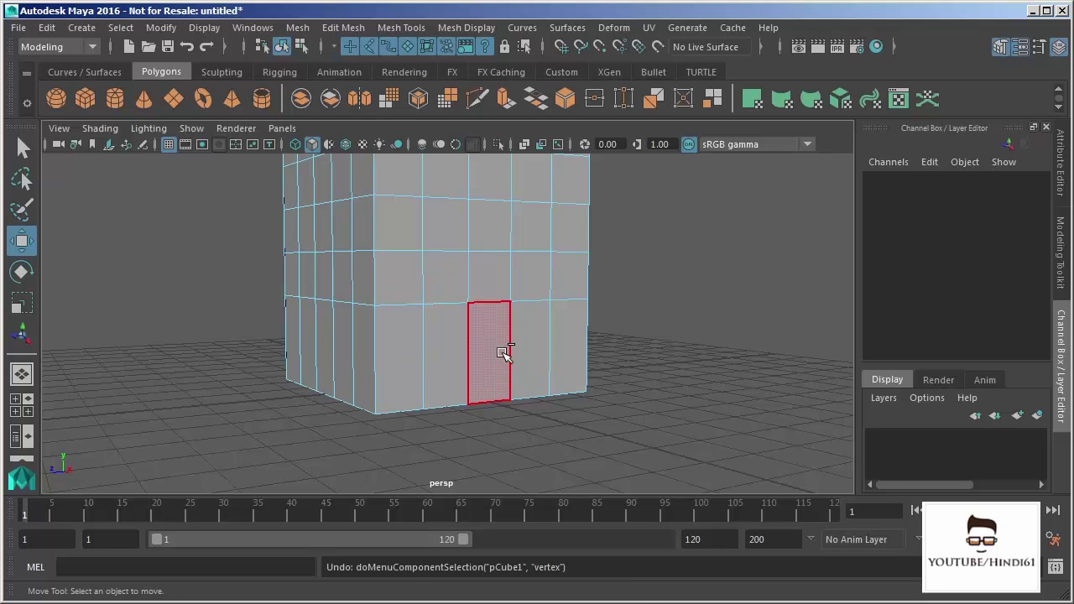
pyautogui.hotkey('ctrl', 'z')
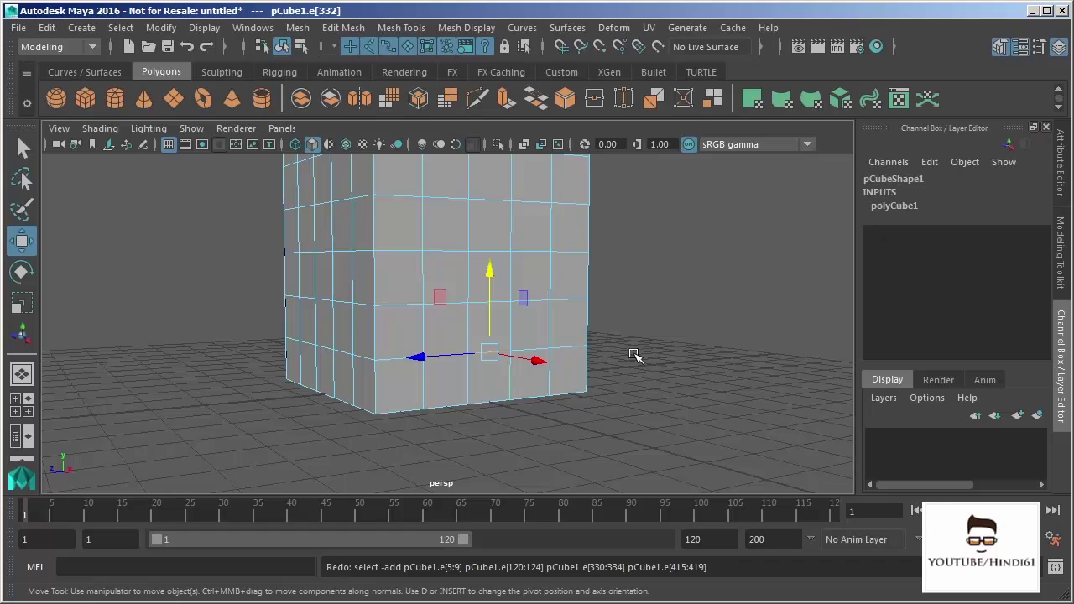
pyautogui.hotkey('shift', 'z')
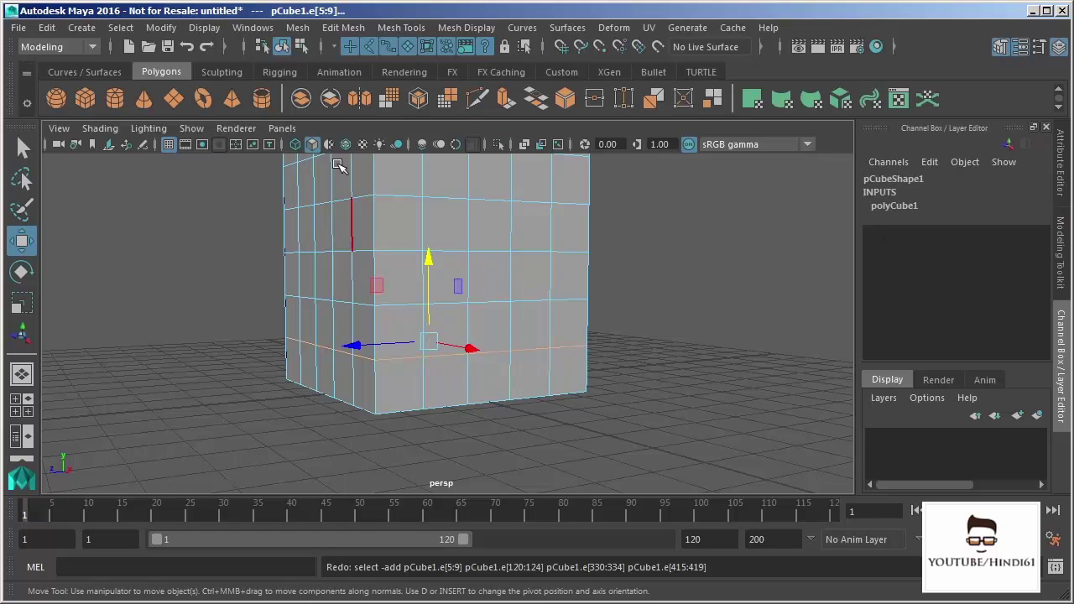
# Delete the selected lower edge loop with Edit Mesh > Delete Edge/Vertex.
pyautogui.click(344, 28)
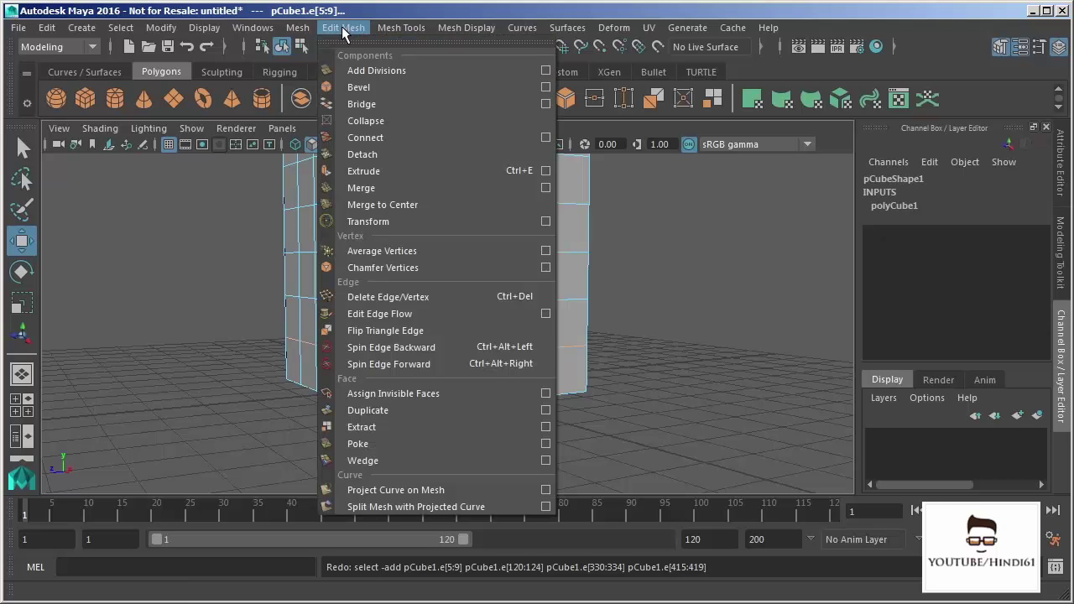
pyautogui.click(417, 296)
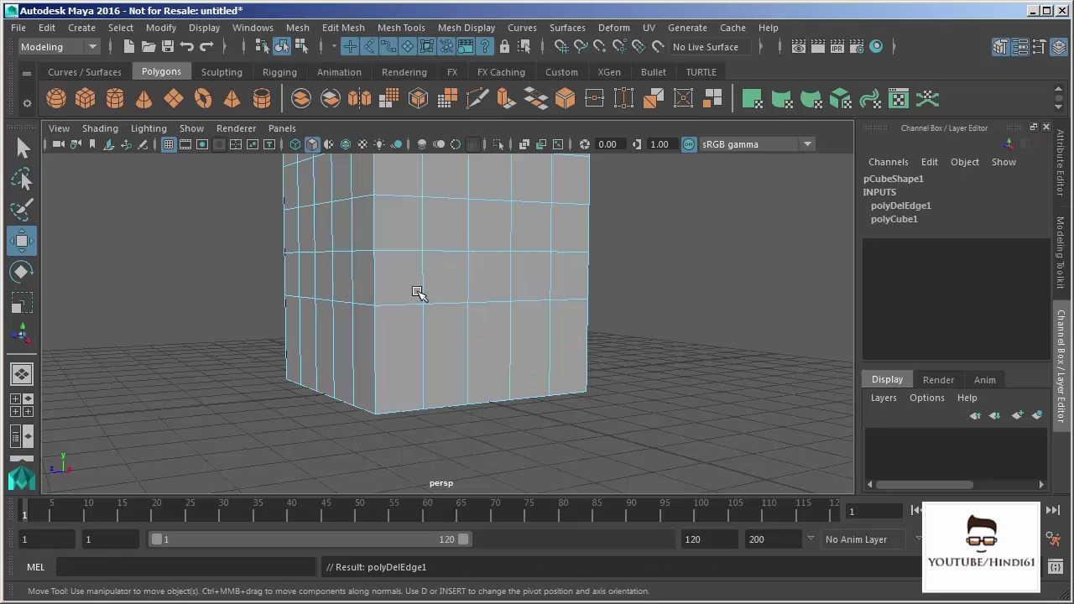
pyautogui.moveTo(468, 354); pyautogui.dragTo(396, 354, button='right')
# Switch back to Object Mode, then into Edge selection mode.
pyautogui.moveTo(425, 264); pyautogui.dragTo(503, 235, button='right')
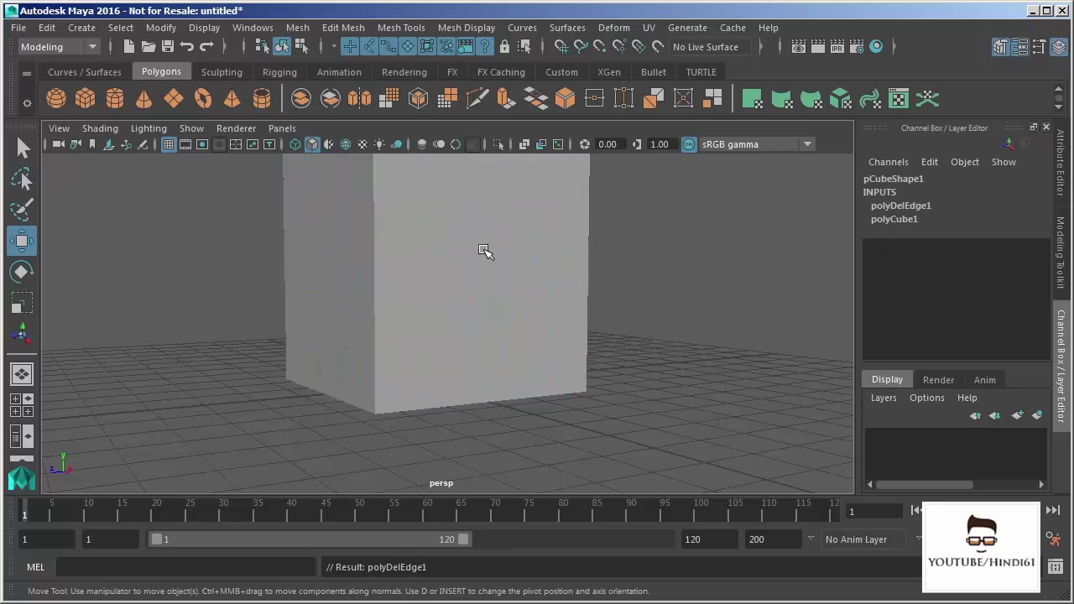
pyautogui.click(486, 300)
pyautogui.rightClick(483, 306)
pyautogui.moveTo(483, 306); pyautogui.dragTo(486, 258, button='right')
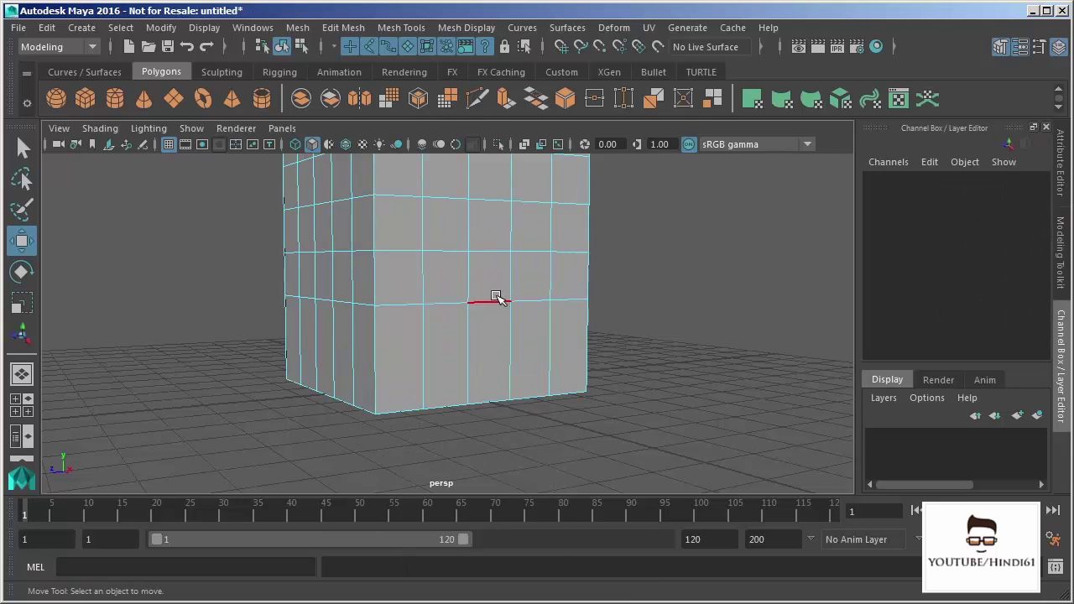